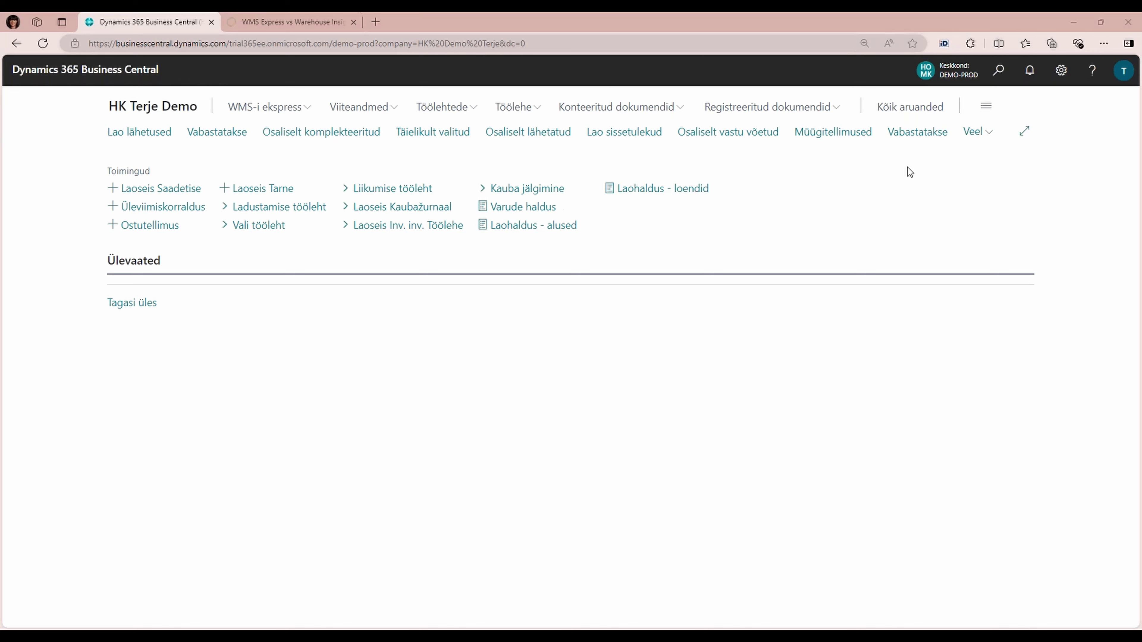
- Open the WMS location card from the Asukohad list and review its warehouse handling (Ladu) and bin code (Alused) settings
click(996, 71)
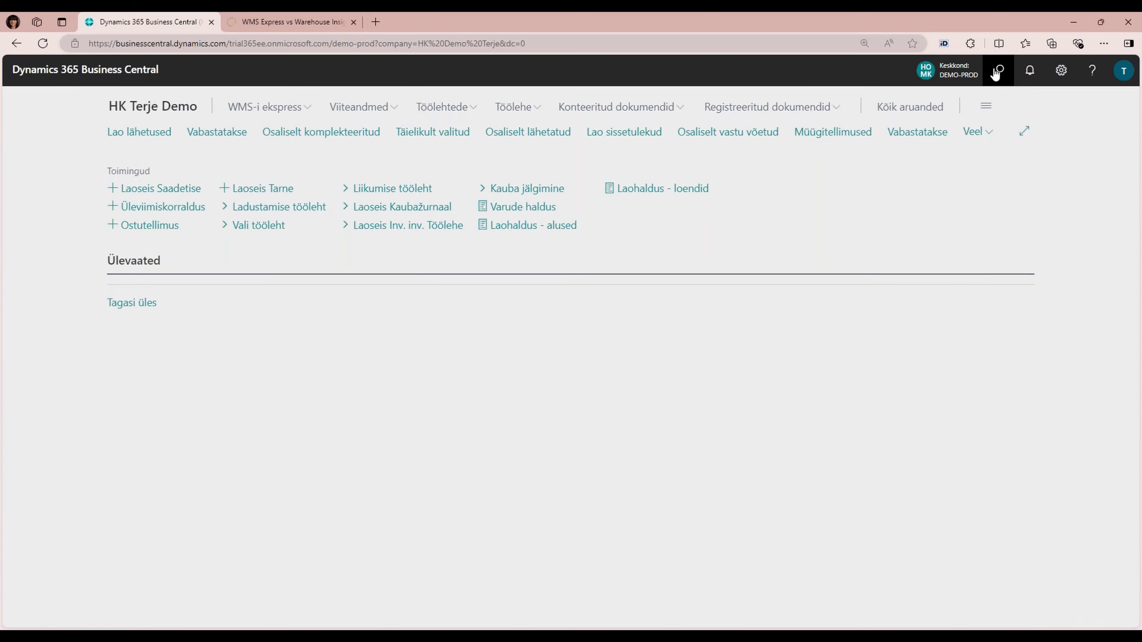
text(asukoha)
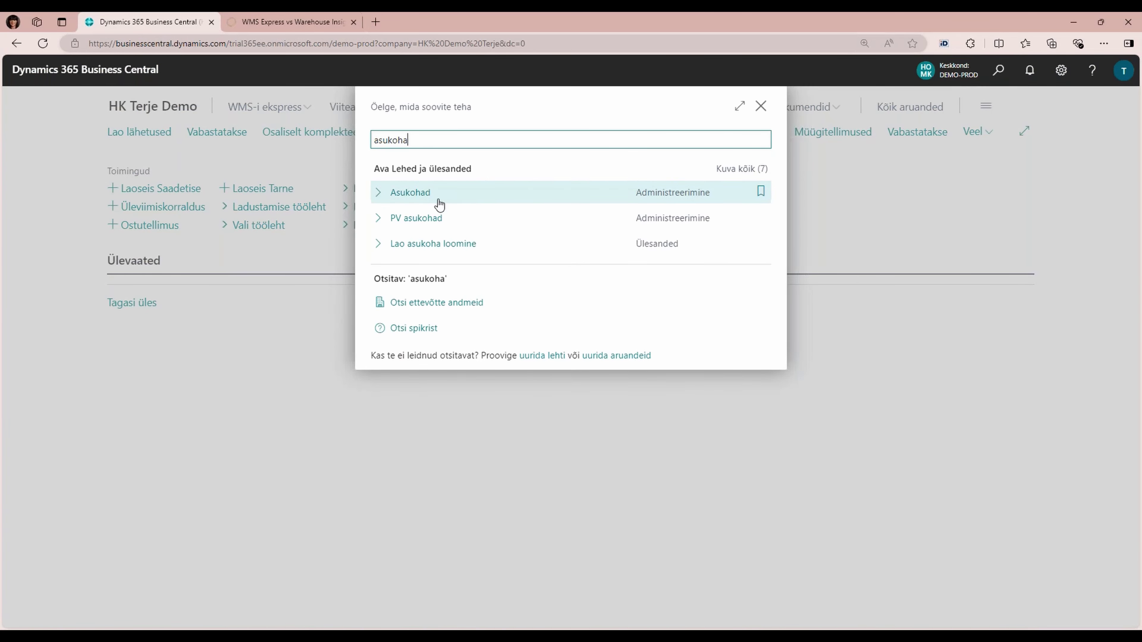
click(439, 205)
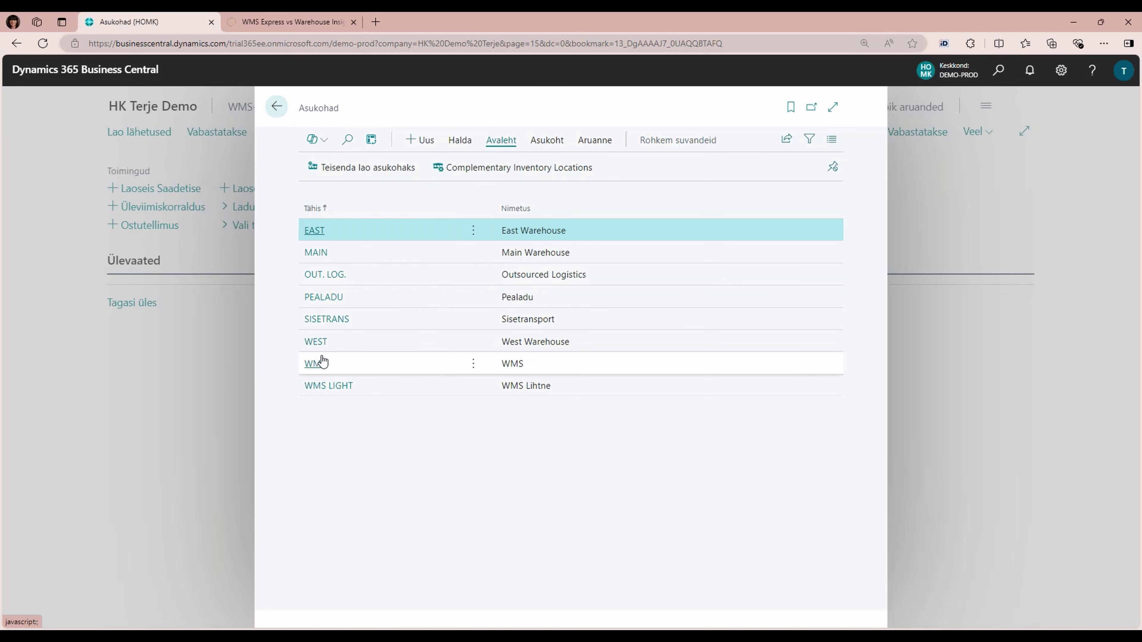
click(308, 366)
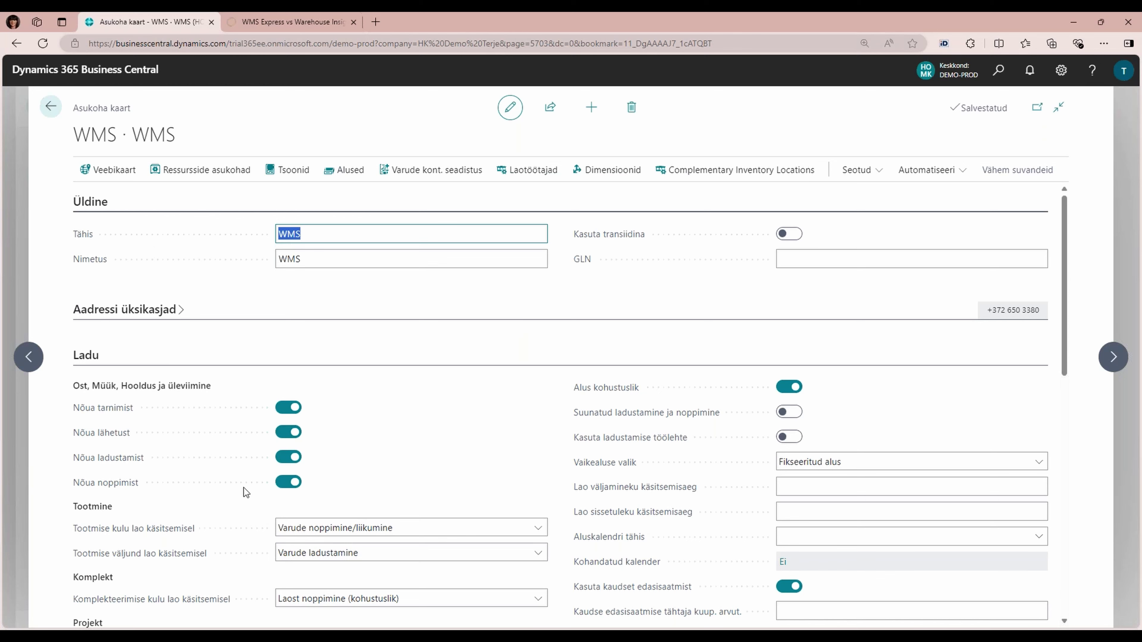
scroll(460, 427, down, 1)
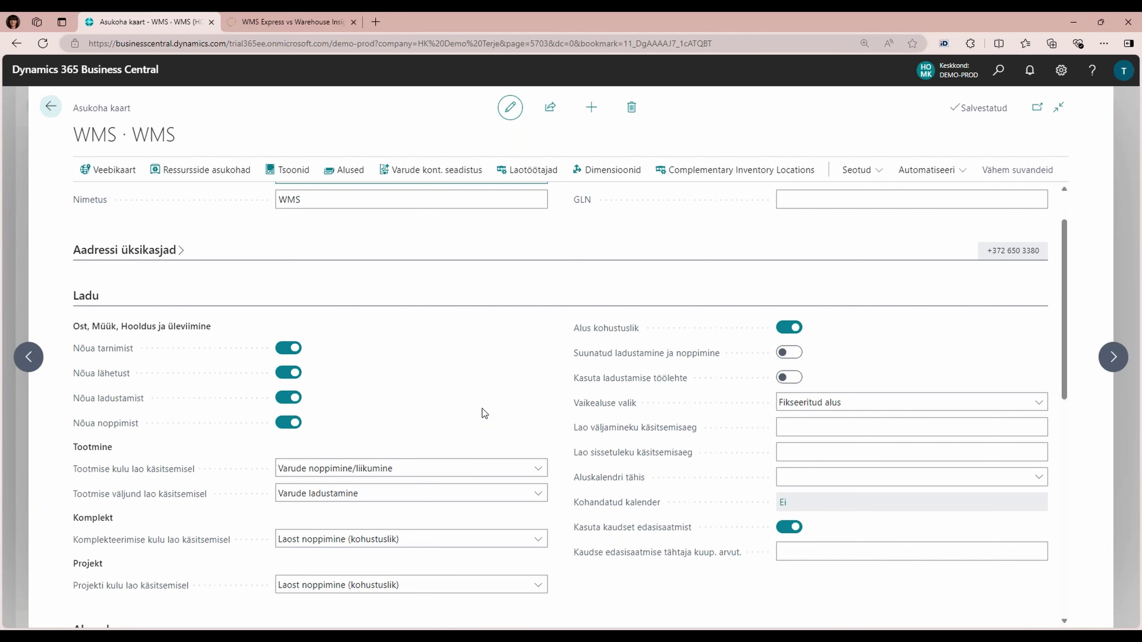
scroll(481, 408, down, 4)
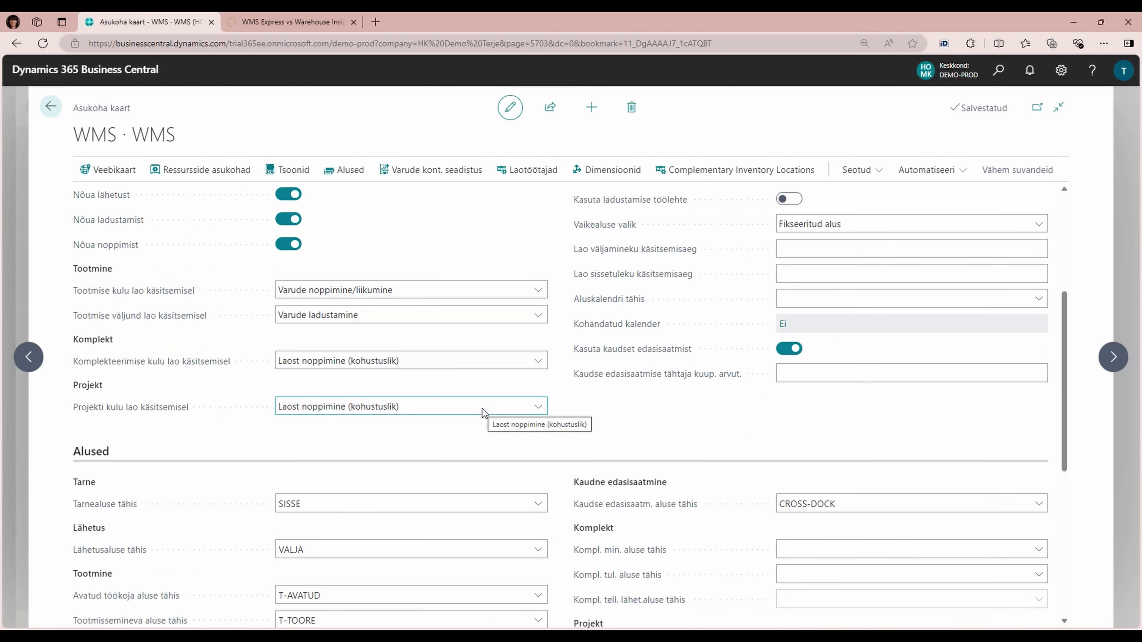
scroll(482, 409, down, 3)
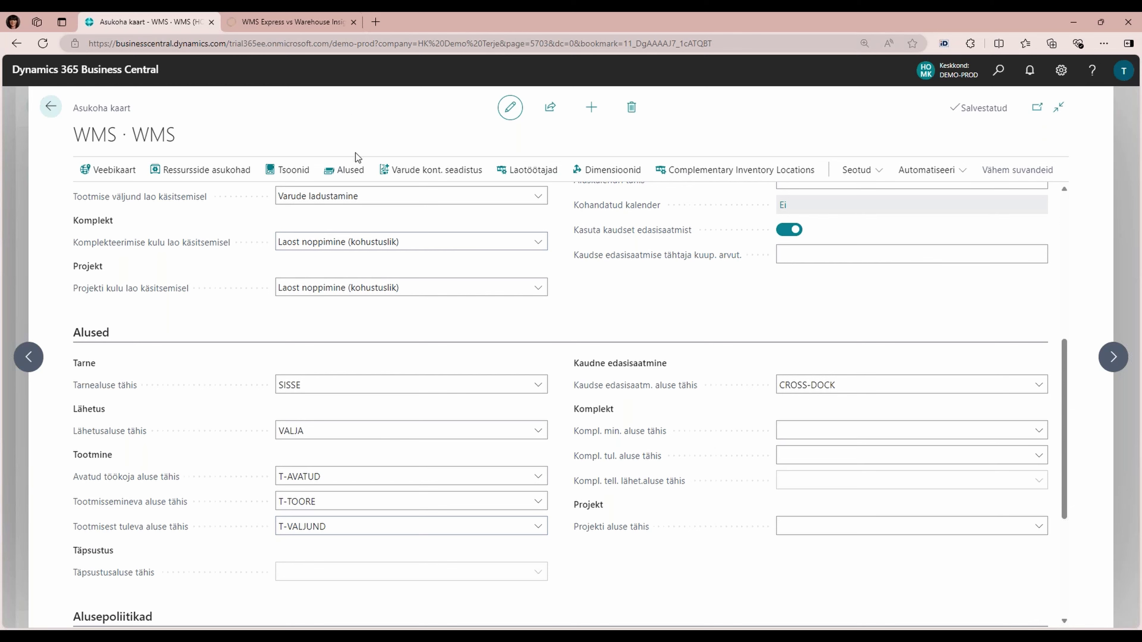
- View the bins (Alused) defined for the WMS location, and return to the home page
click(345, 170)
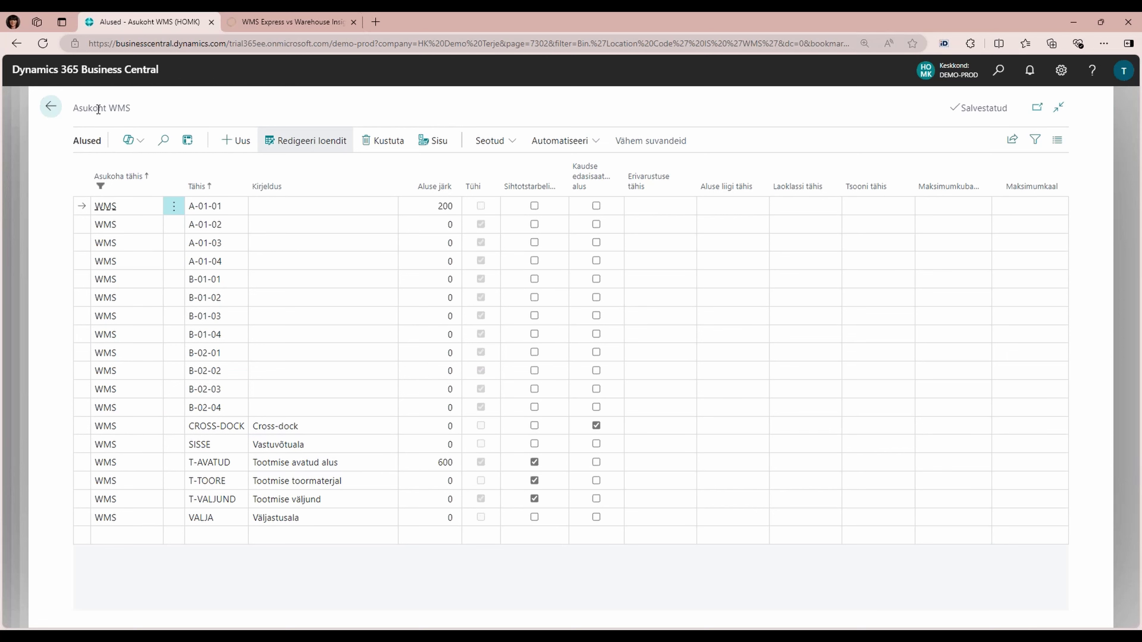
click(57, 106)
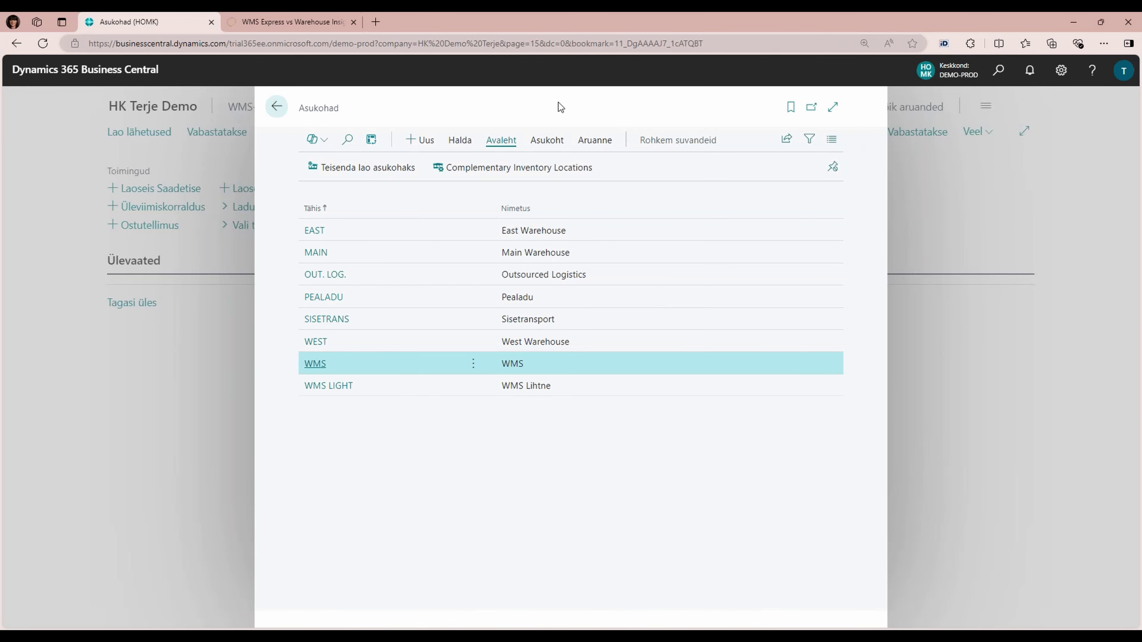
click(284, 113)
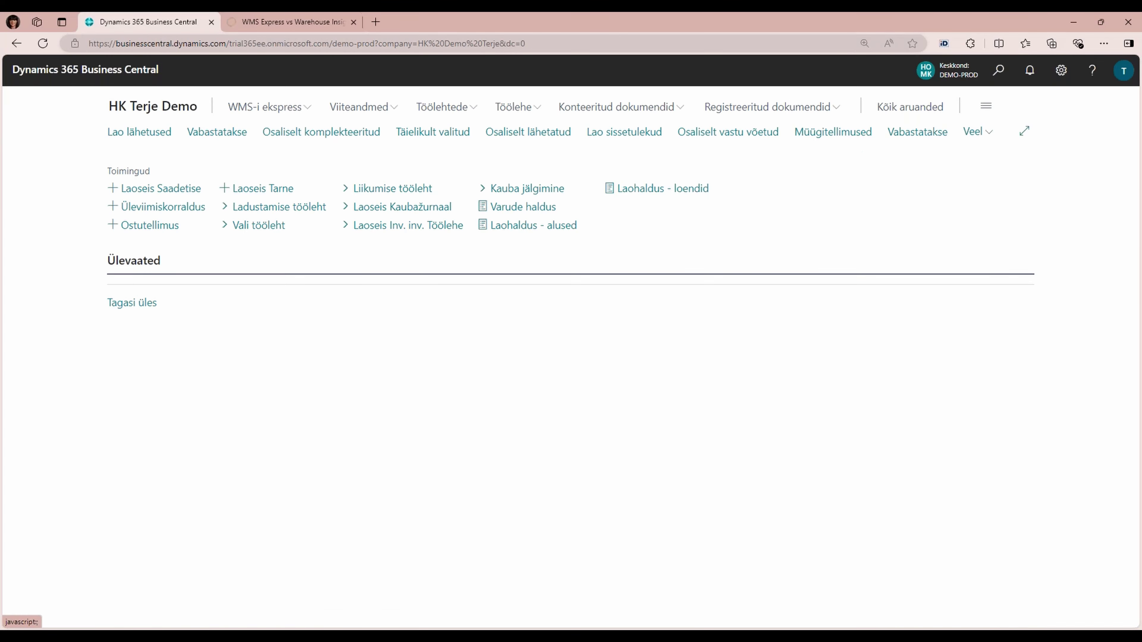
- Find the Kaubad list and open the card of item BAR0001.1 to check its default location (Vaikimisi asukoht)
click(999, 71)
text(kaub)
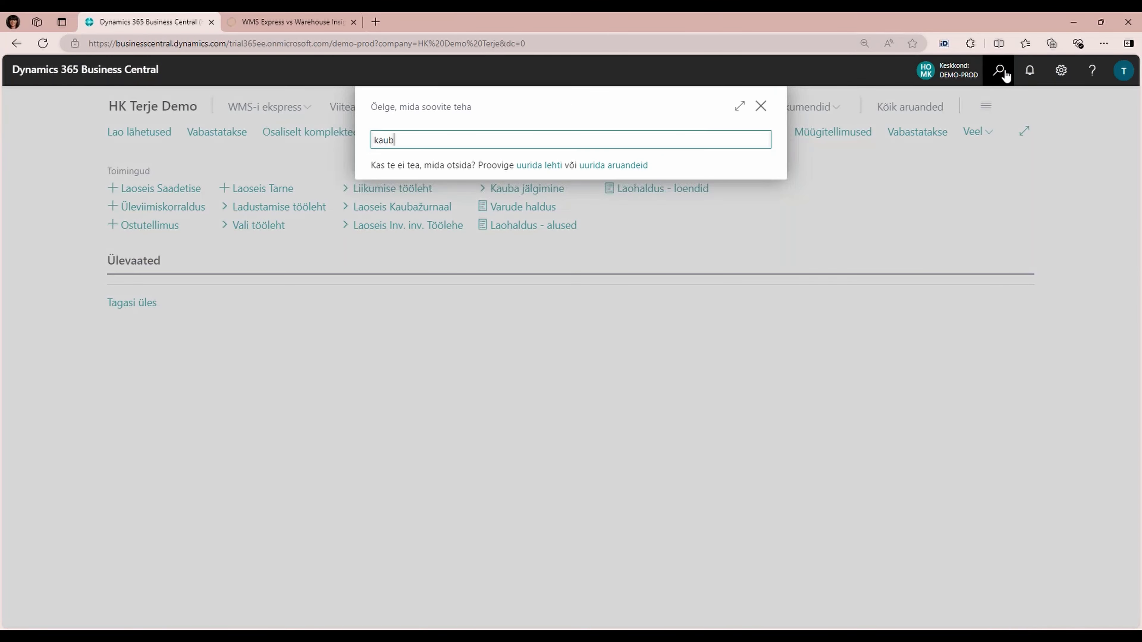
text(a)
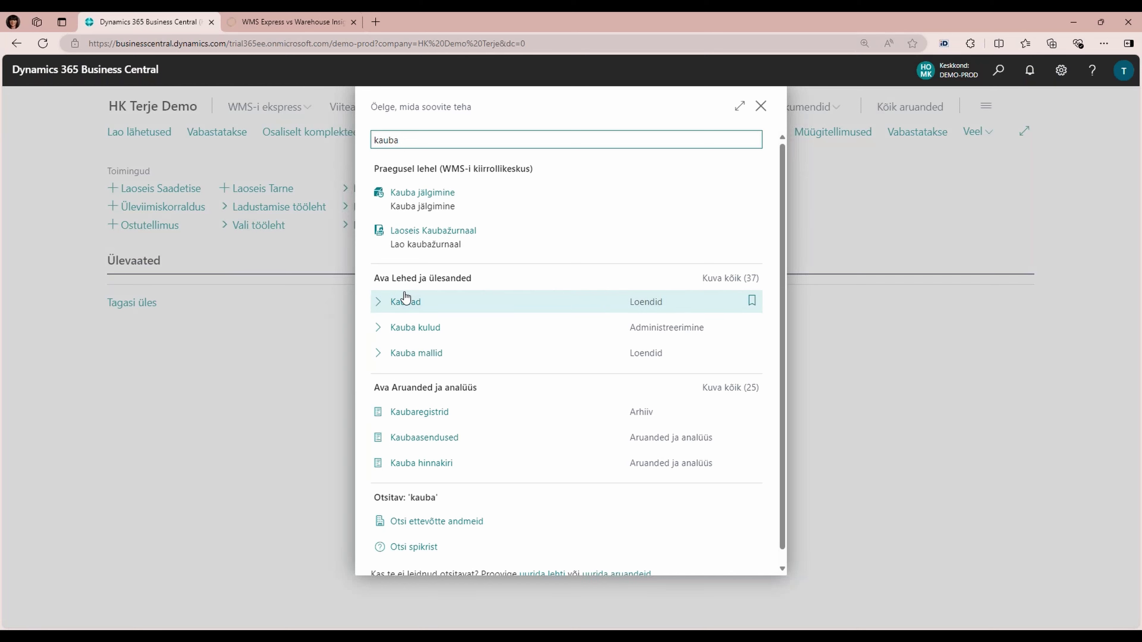
click(406, 300)
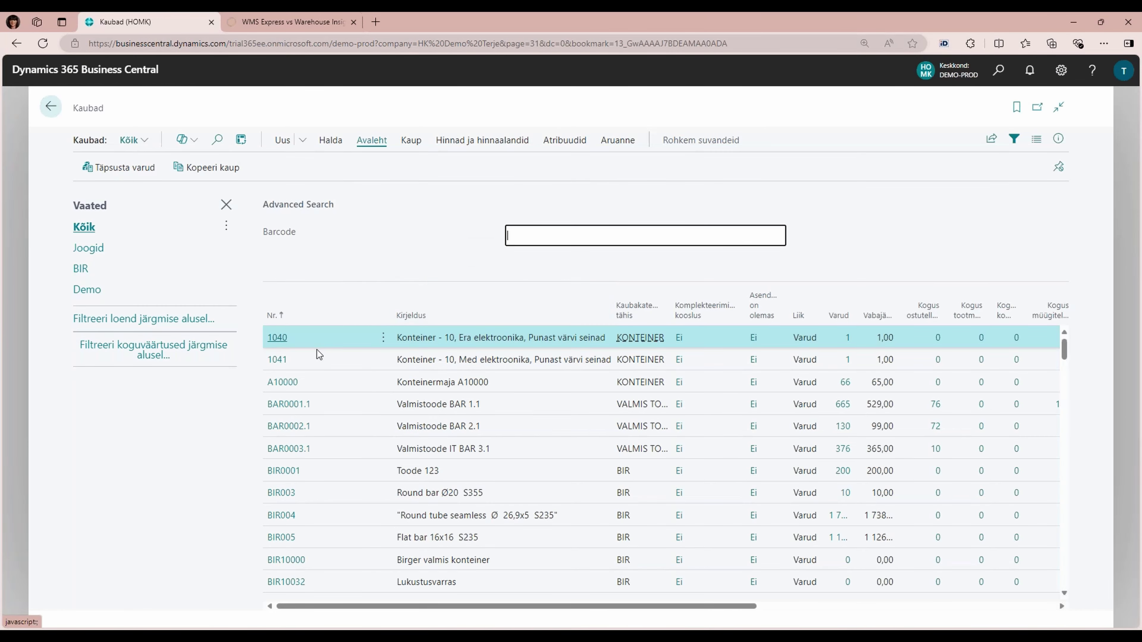
click(279, 411)
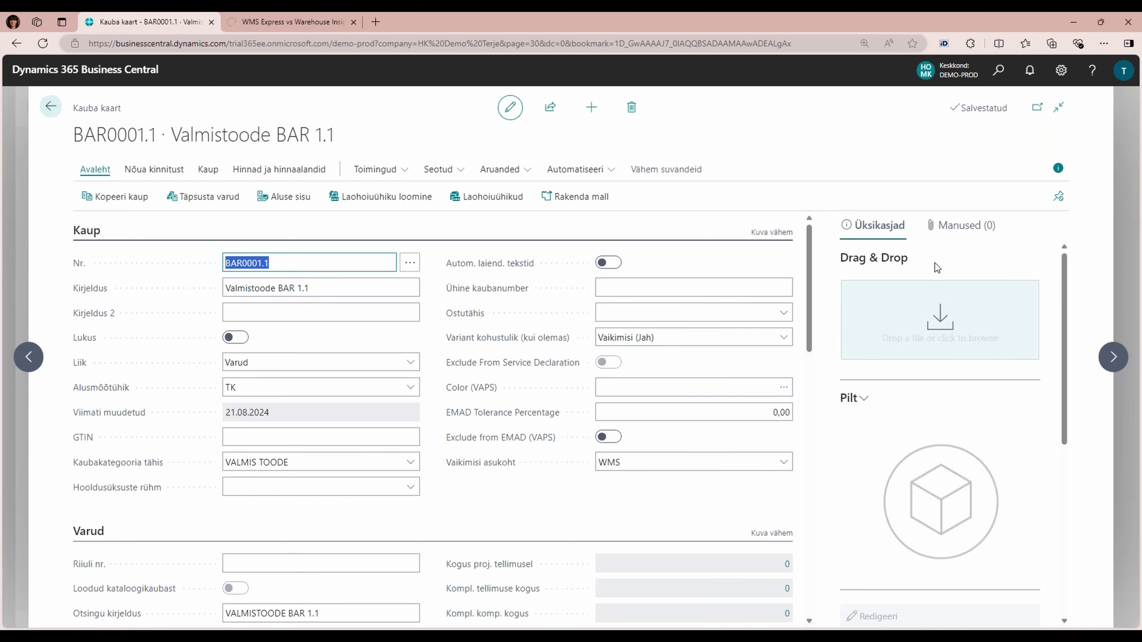
- Open the Fabrikam, Inc. vendor card from the Hankijad list, examine the location code under Vastuvõtt, and return to the list
click(996, 83)
text(hankija)
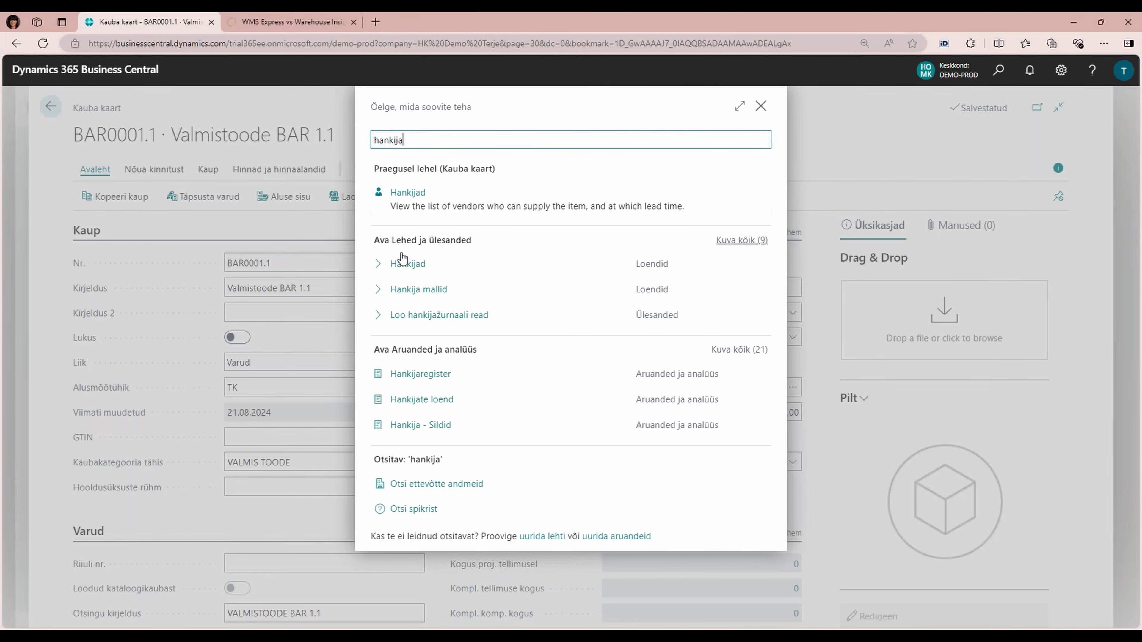
click(397, 263)
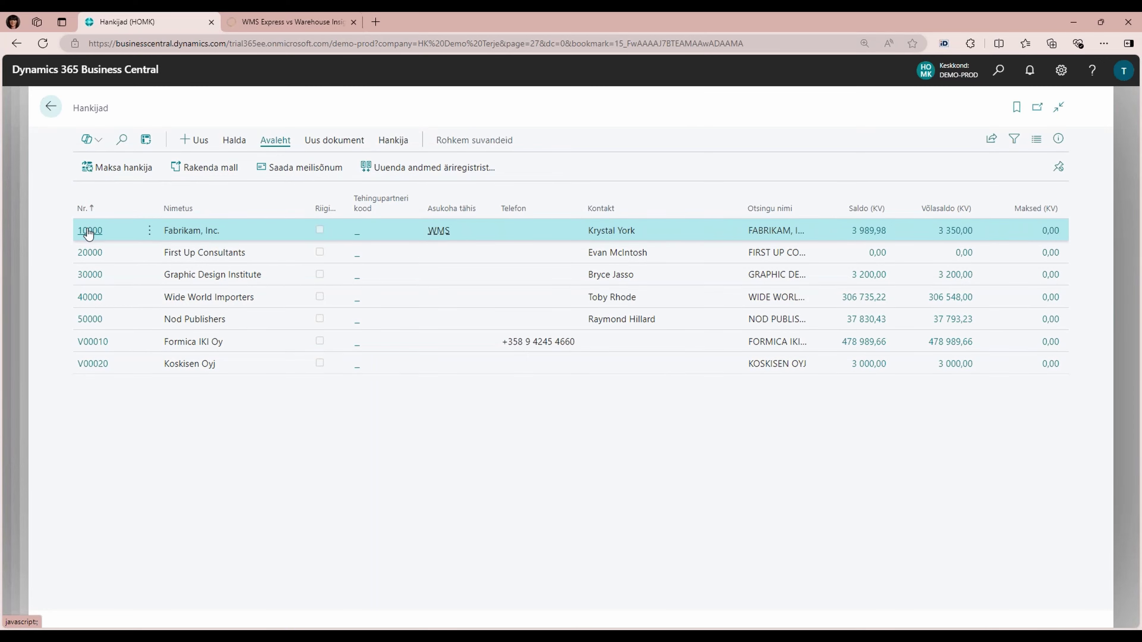
click(89, 231)
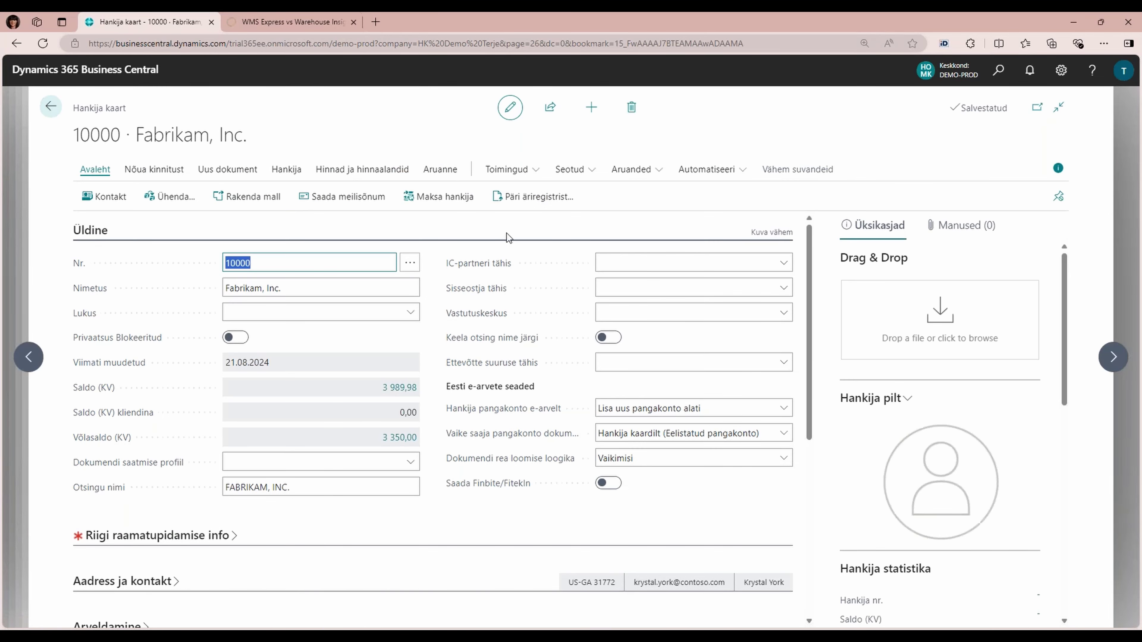
scroll(505, 236, down, 3)
scroll(135, 304, down, 5)
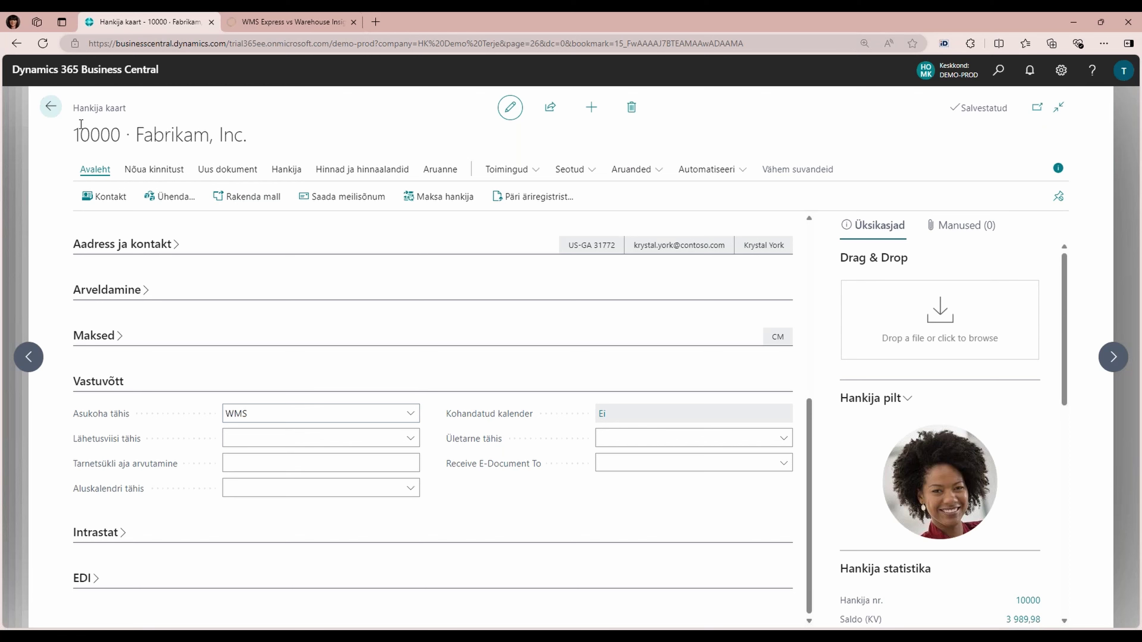
click(50, 106)
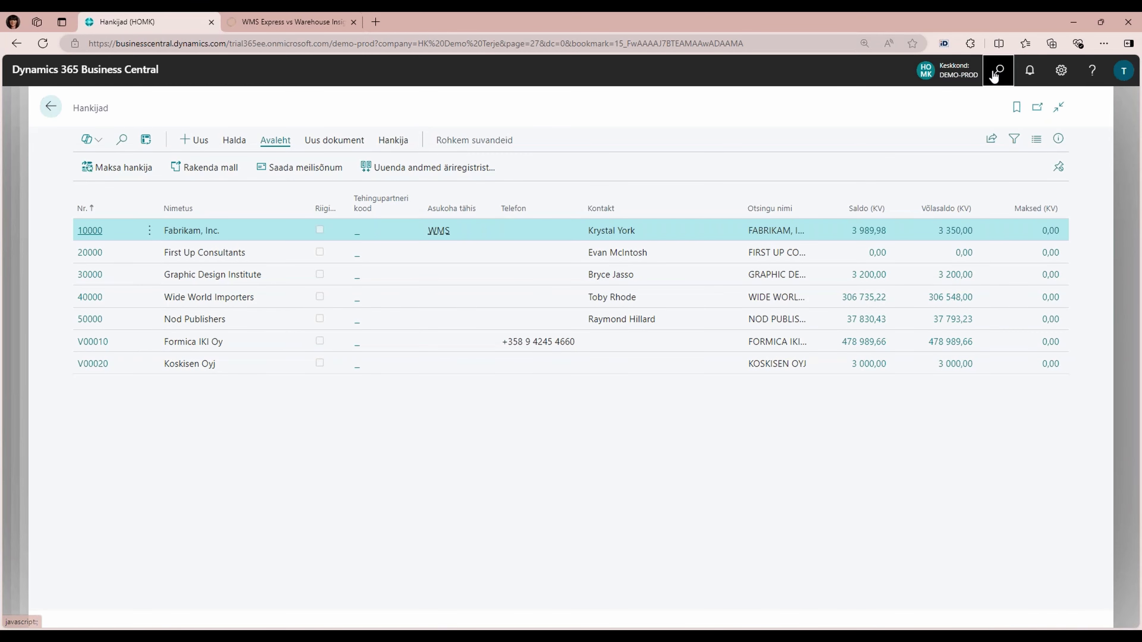
- Open Tootmise seadistus, examine the components location in the Plaanimine section, and close the page
click(997, 72)
text(tootmise se)
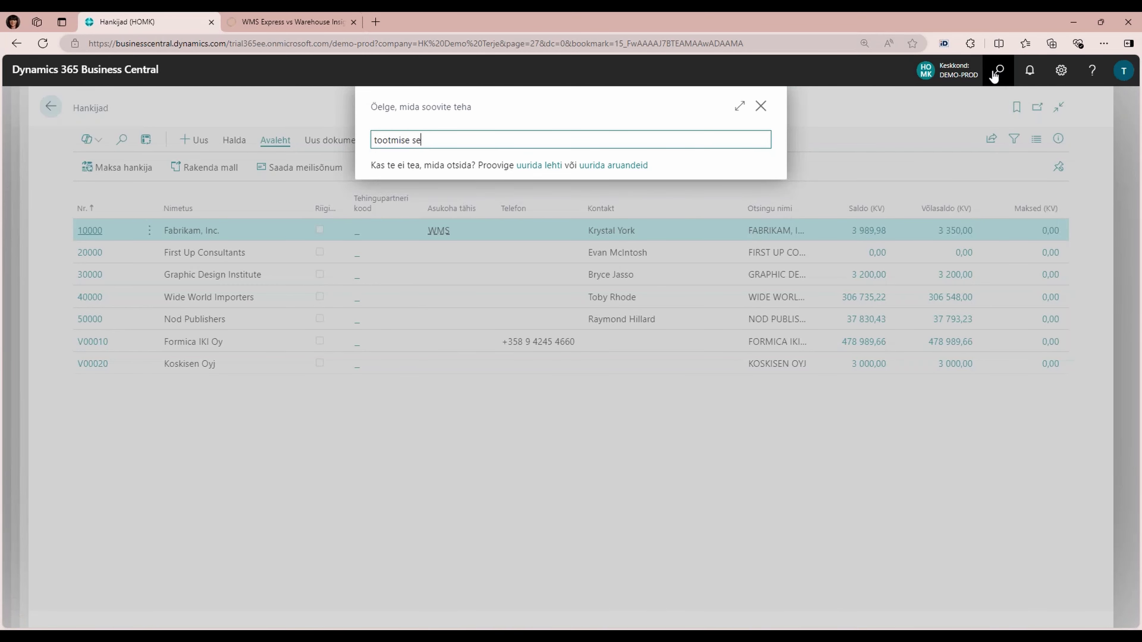
click(433, 197)
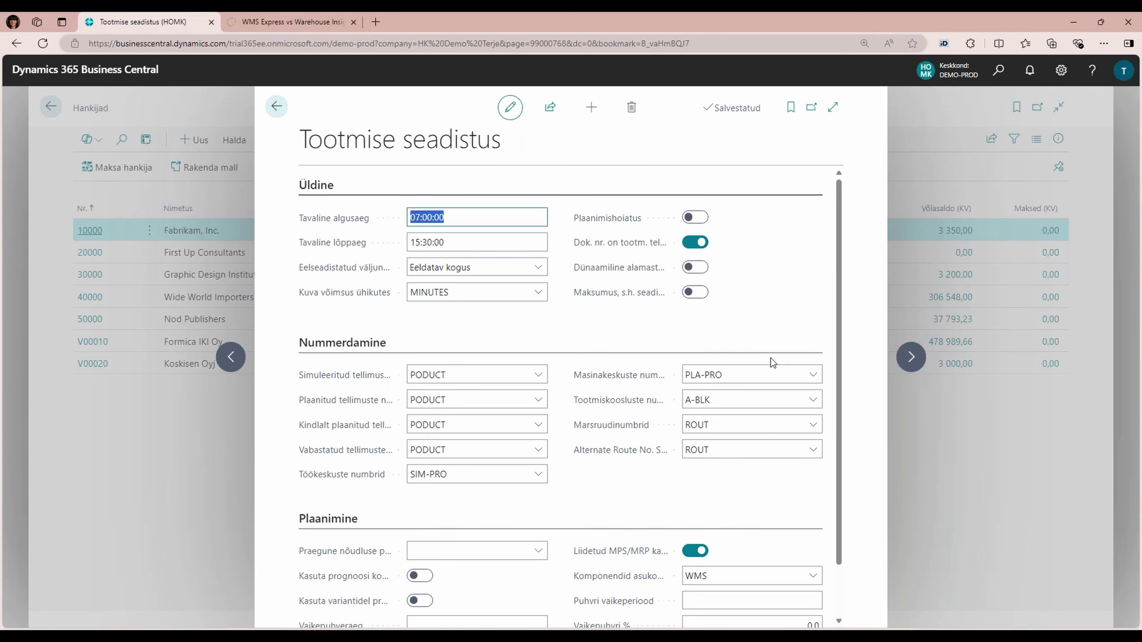
scroll(831, 430, down, 2)
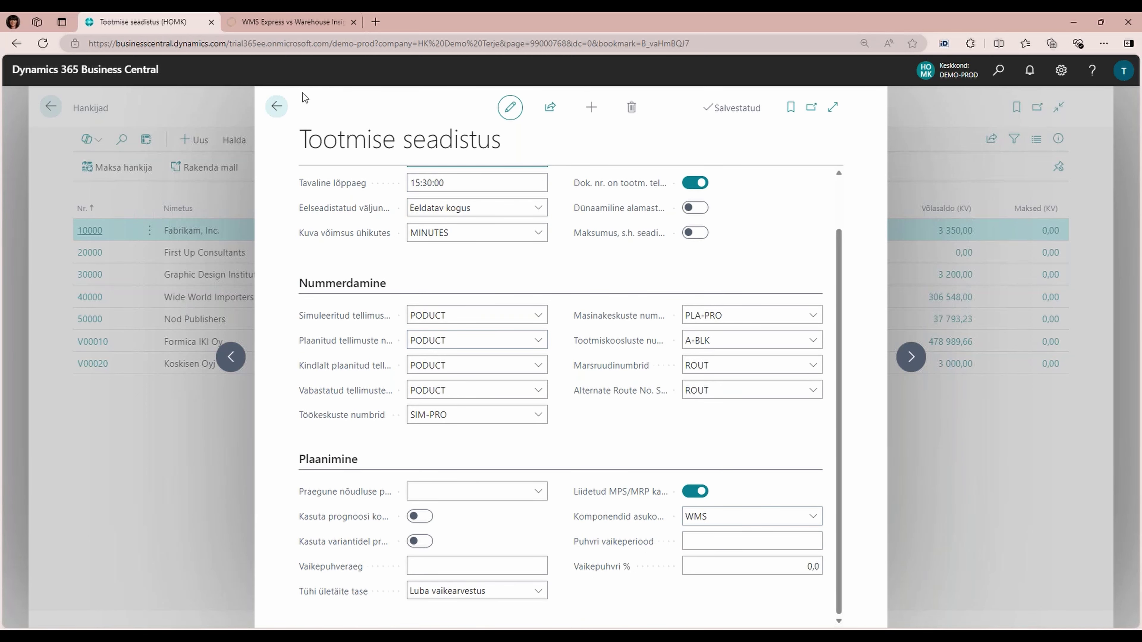
key(Escape)
- Open the KOOSTAMINE work center card from Töökeskused, examine its Ladu location and bin fields, and return to the home page
click(1000, 71)
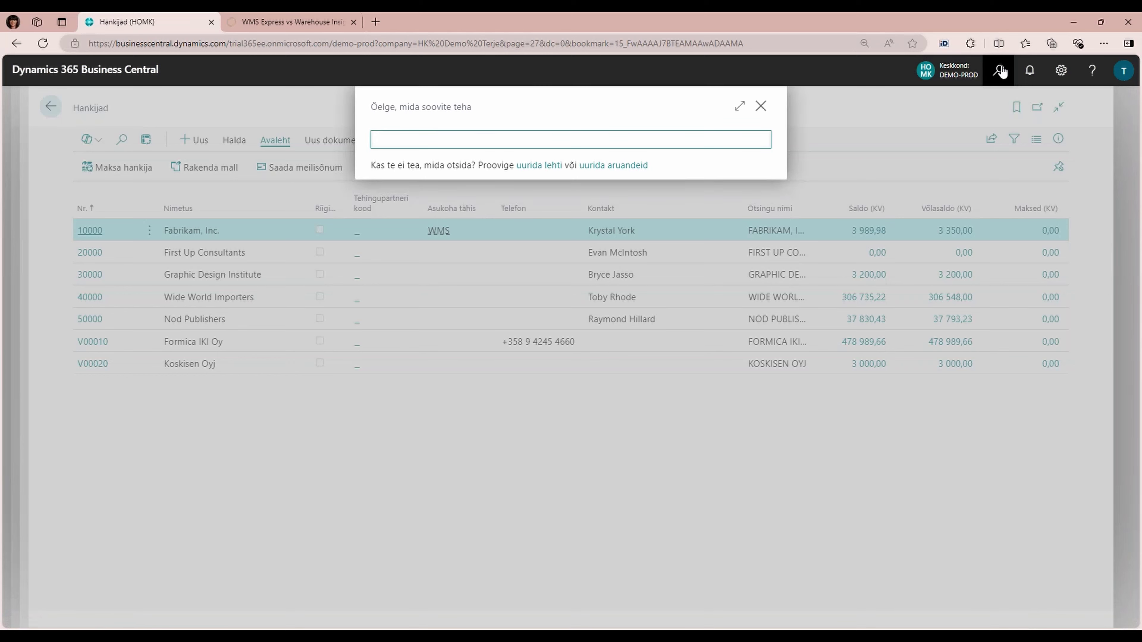
text(tööke)
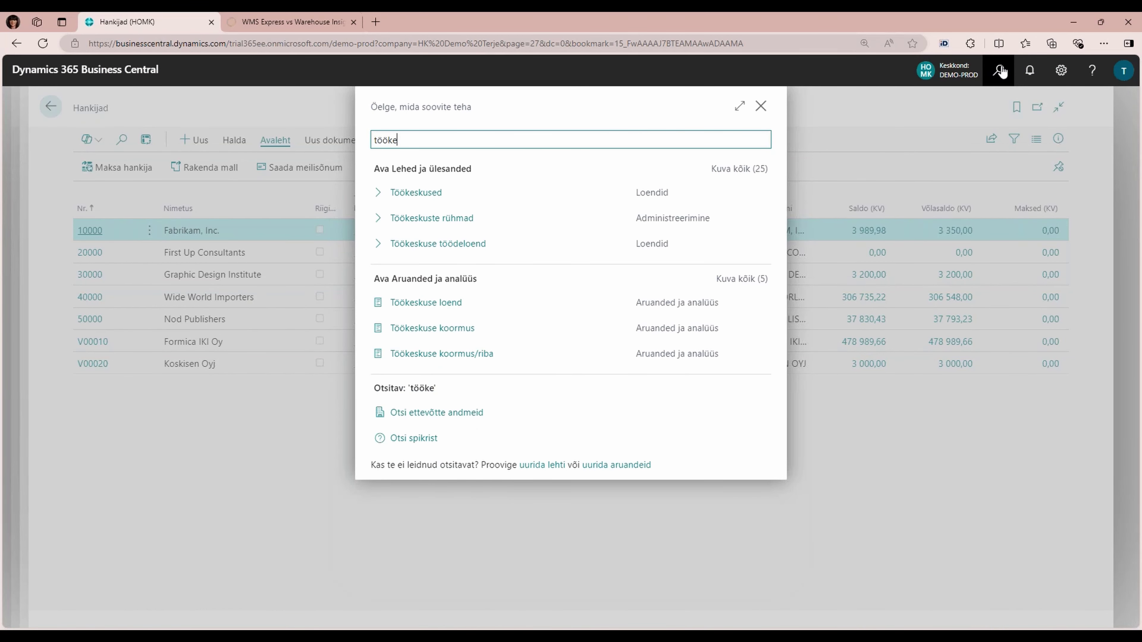
click(413, 192)
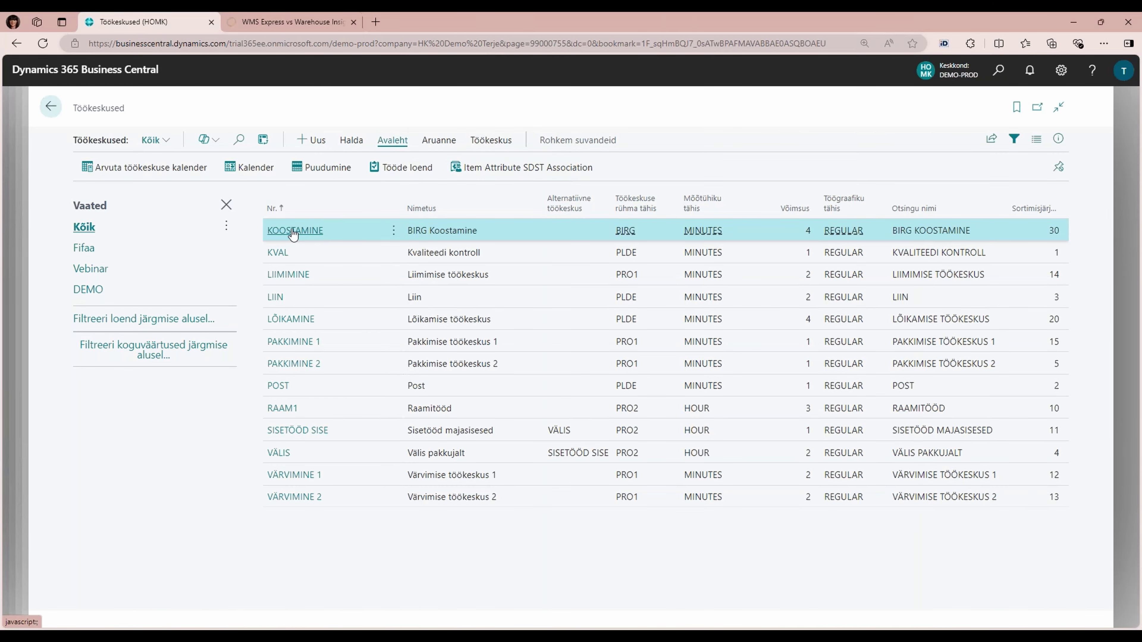
click(293, 232)
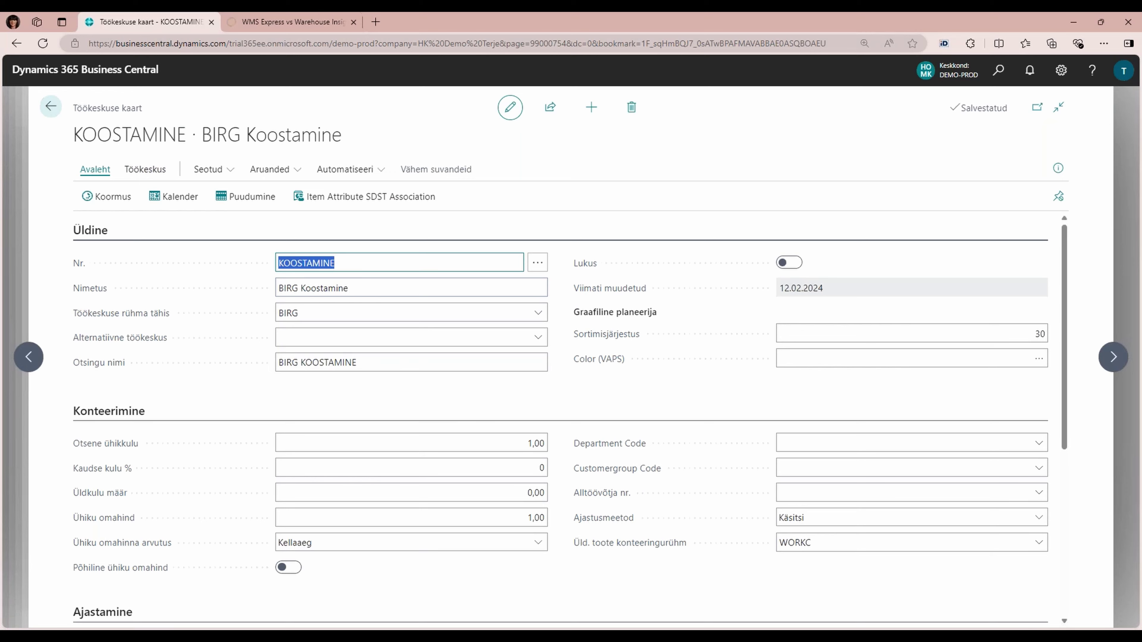
scroll(517, 602, down, 6)
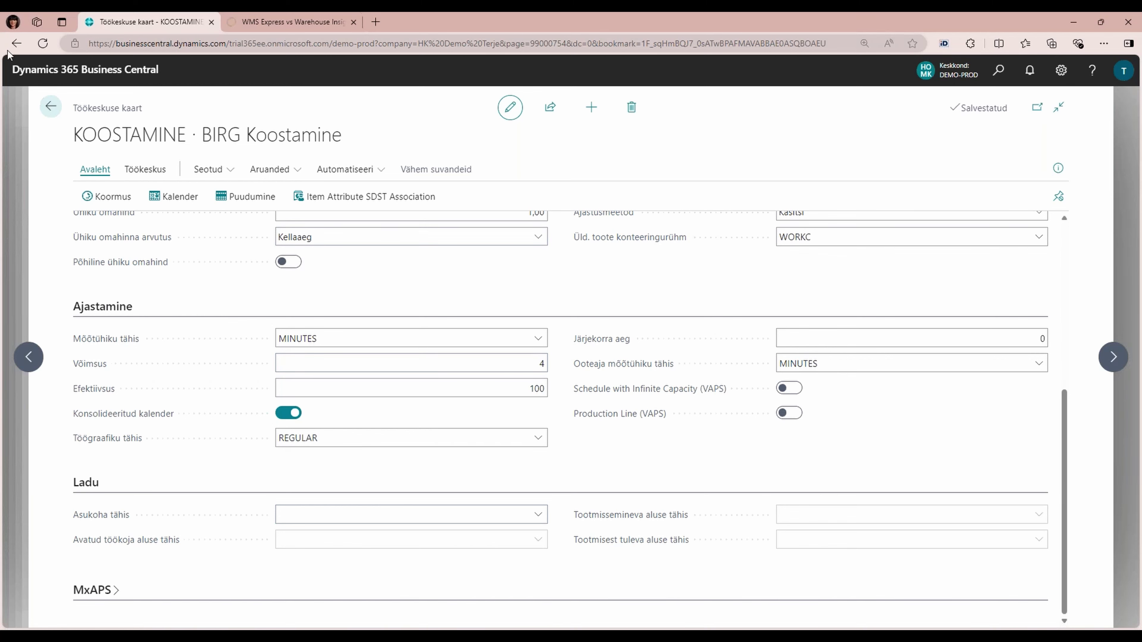
click(50, 106)
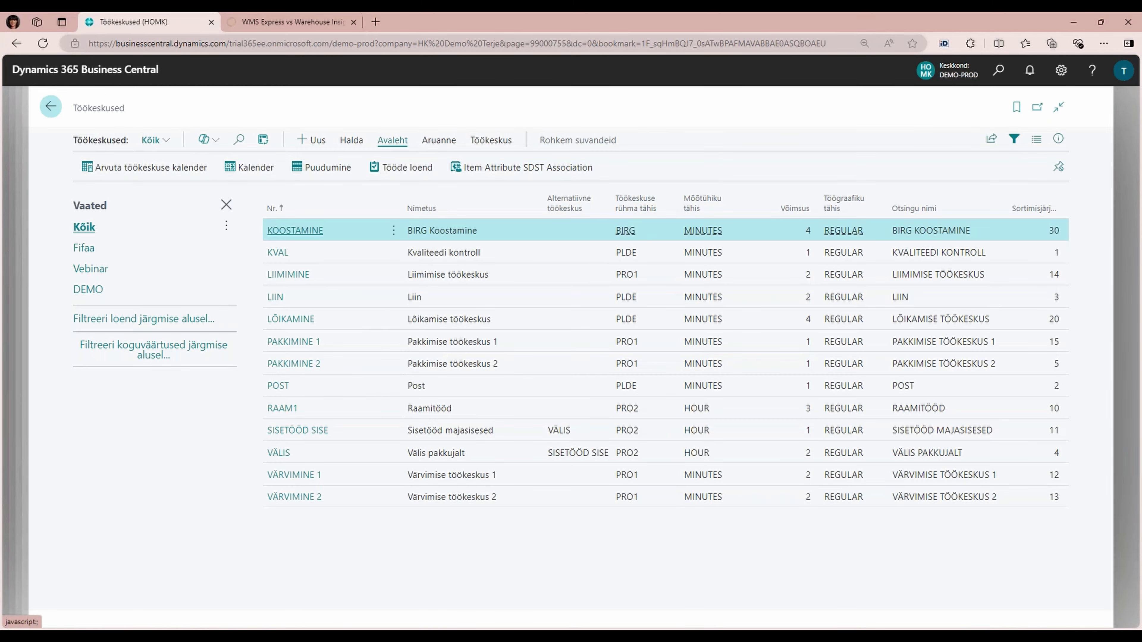
key(Escape)
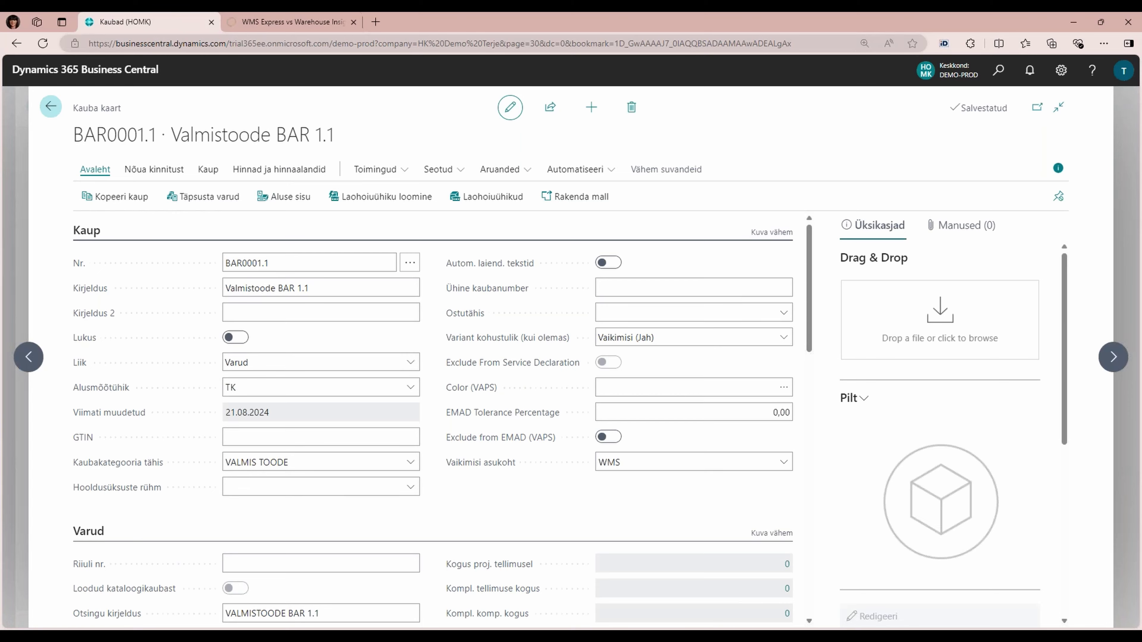
key(Escape)
key(Escape)
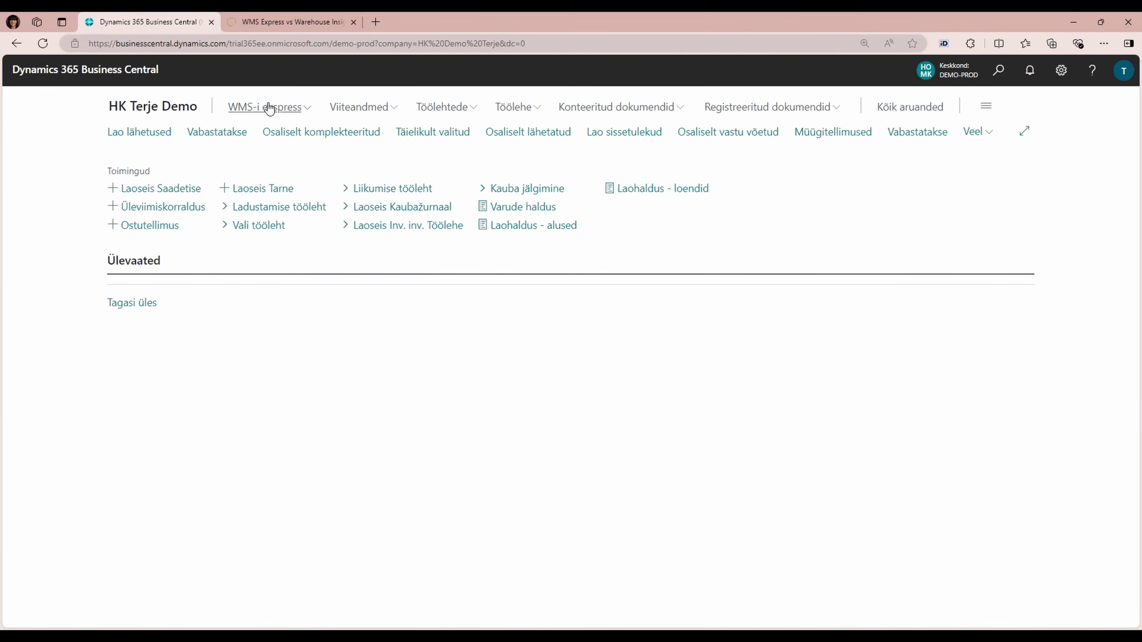
- Find the WMS Express device configurations (Seadme konfiguratsioonid) and open the DEMO configuration card
click(308, 110)
click(151, 133)
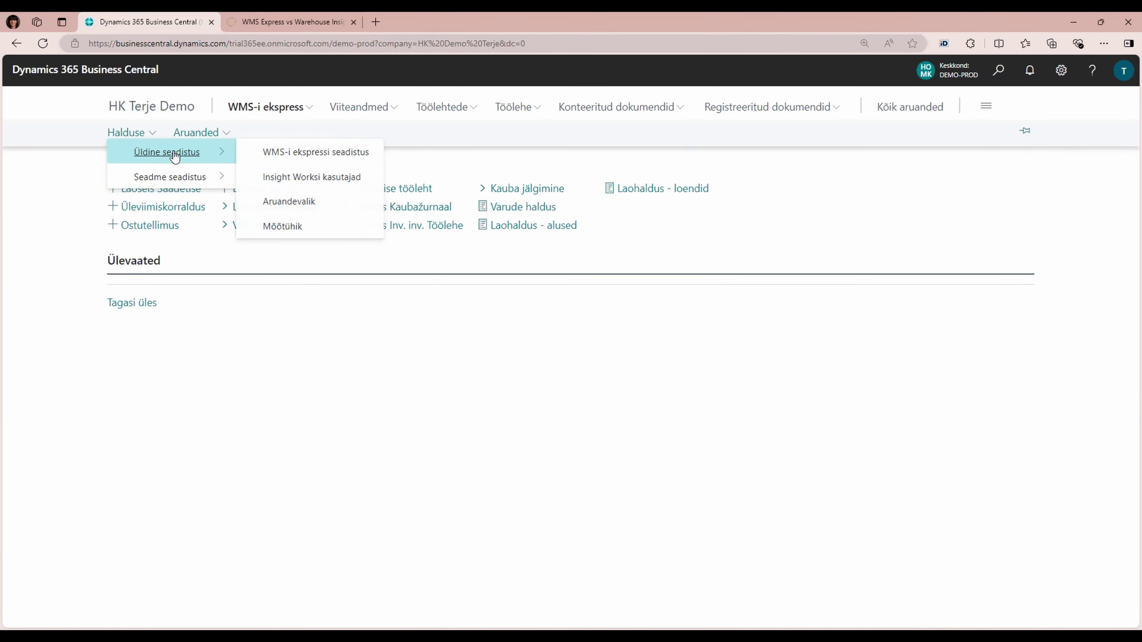
mouse_move(170, 176)
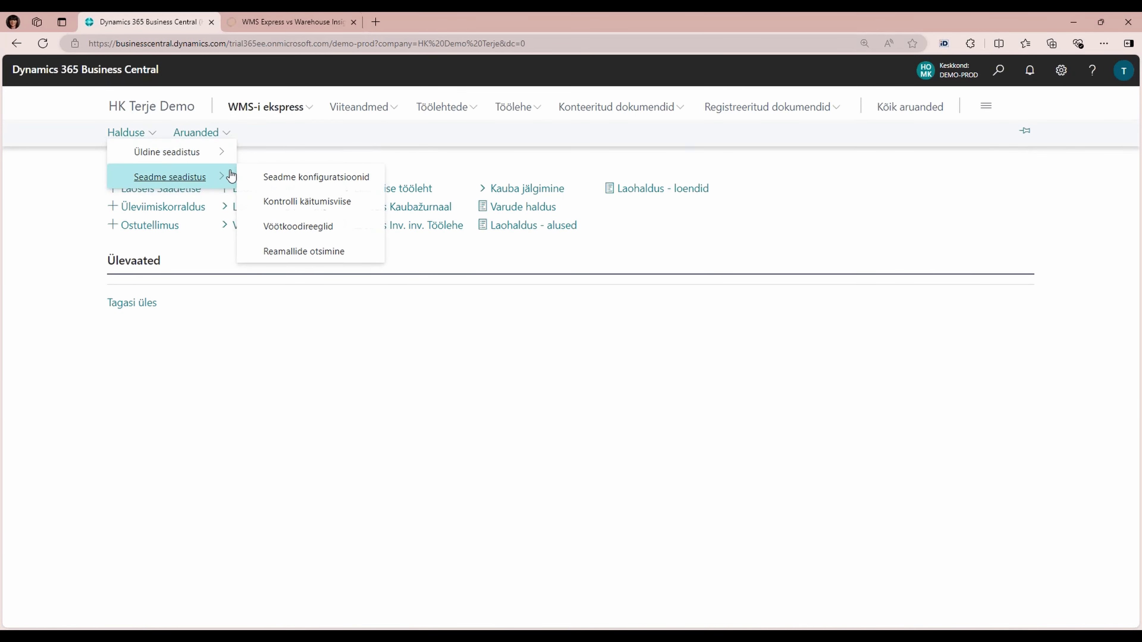
click(335, 178)
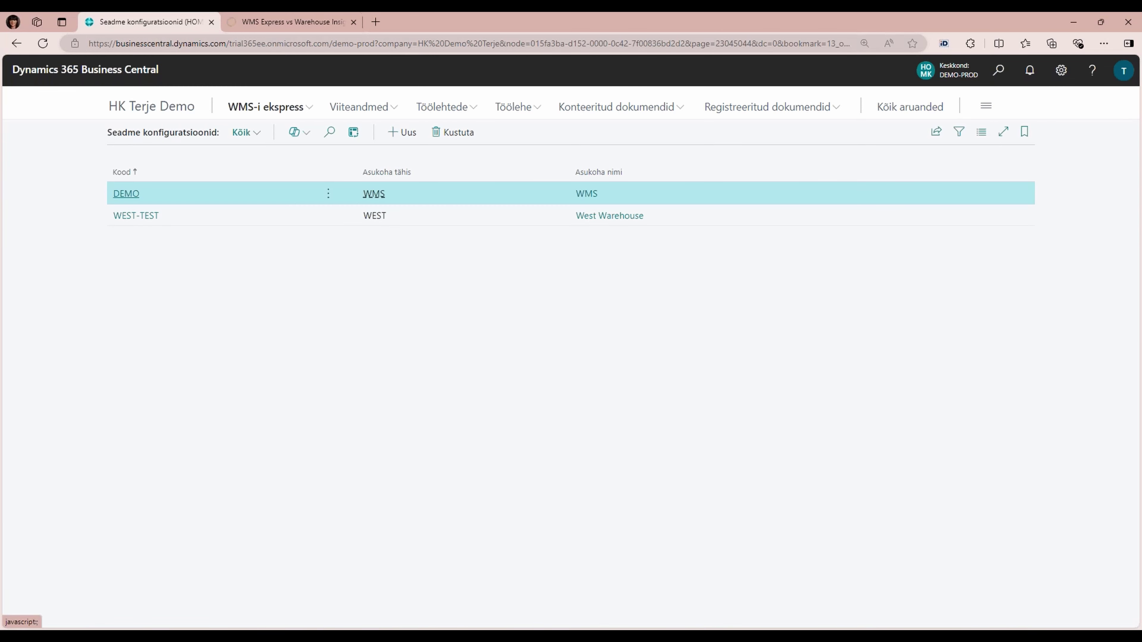
click(123, 196)
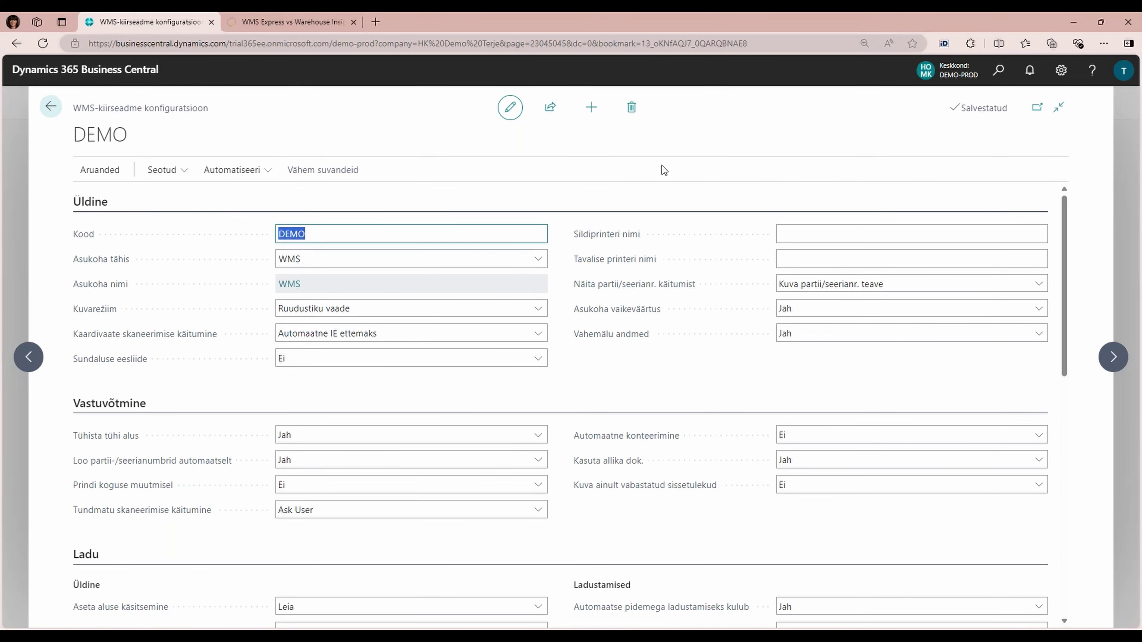
- Examine the DEMO configuration's settings from Üldine through Mitmesugused, including the description of Asukoha vaikeväärtus and the Pildi kuvamisaeg field
scroll(660, 190, down, 3)
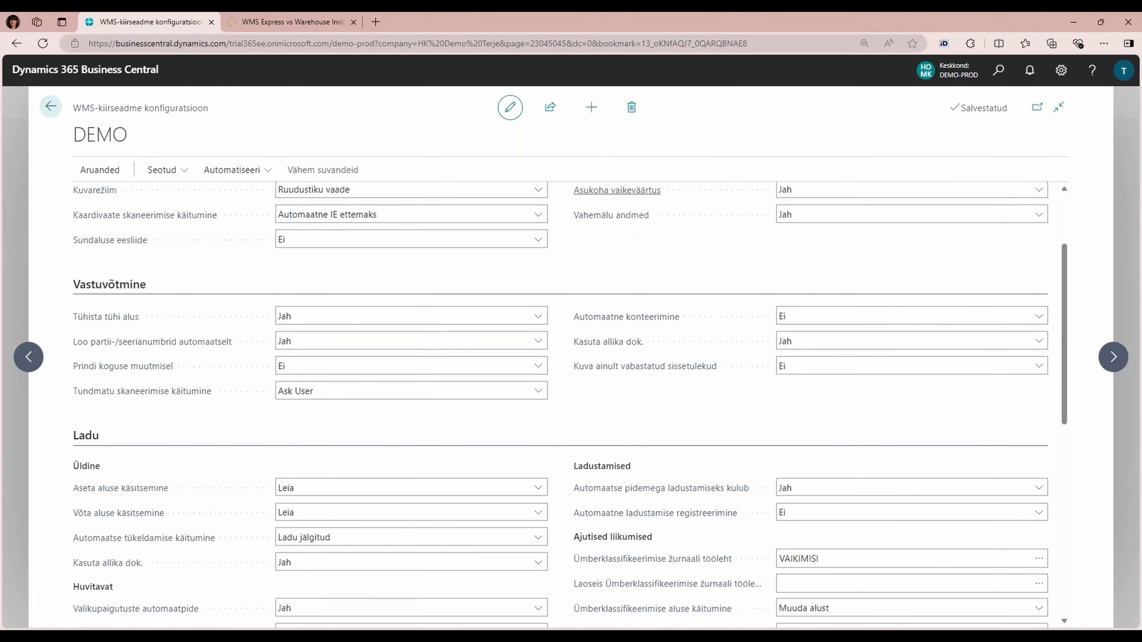
scroll(561, 405, up, 2)
mouse_move(629, 249)
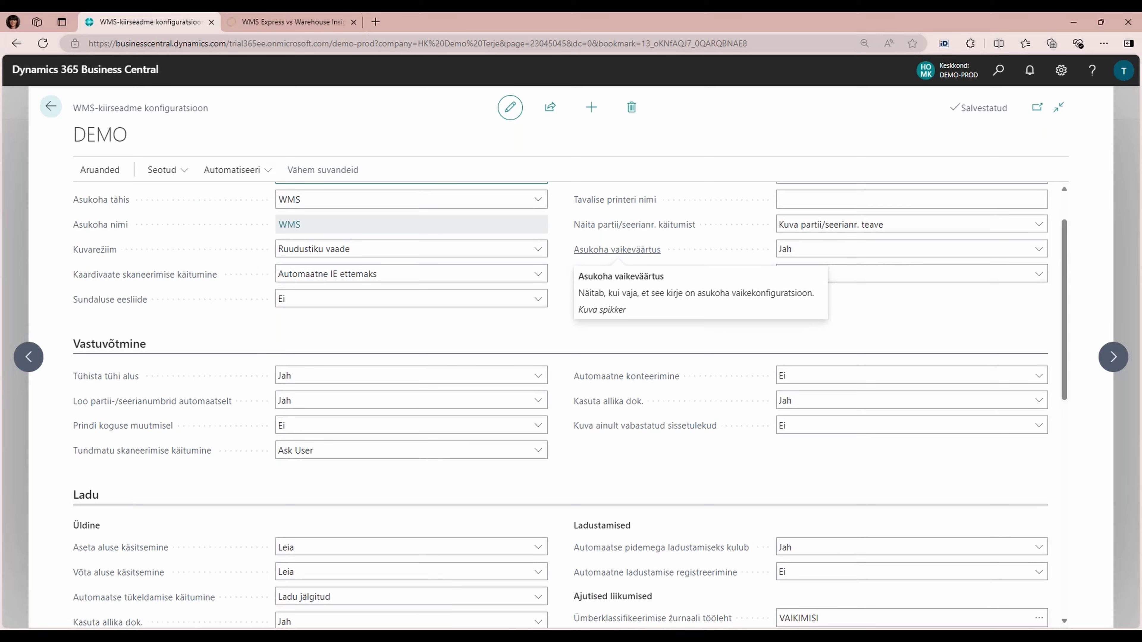
scroll(593, 364, down, 1)
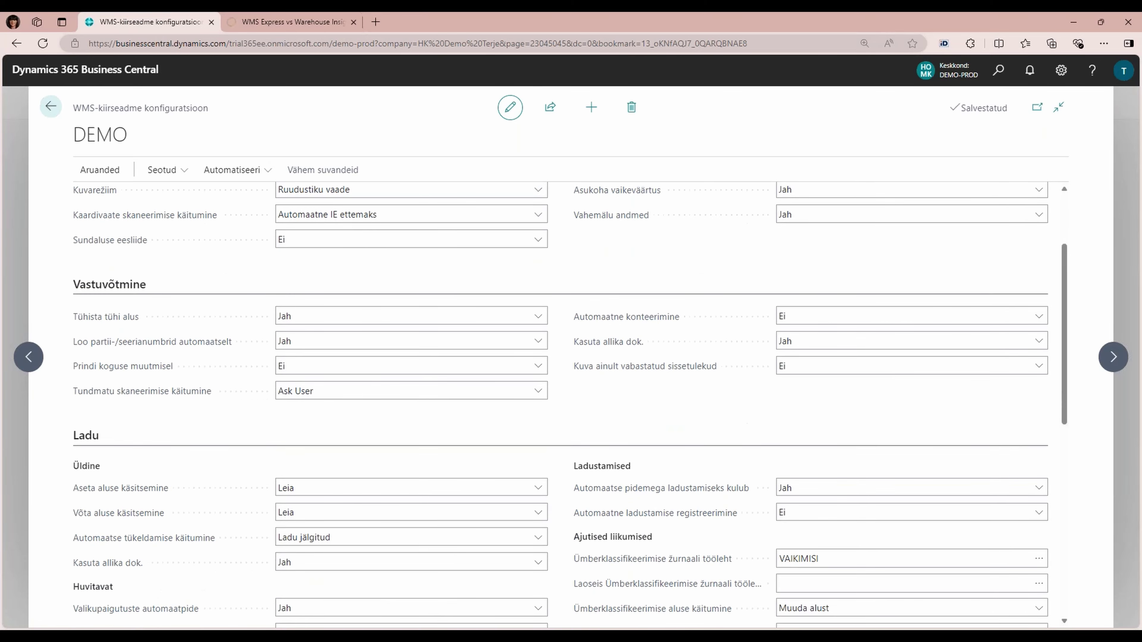
scroll(667, 403, down, 8)
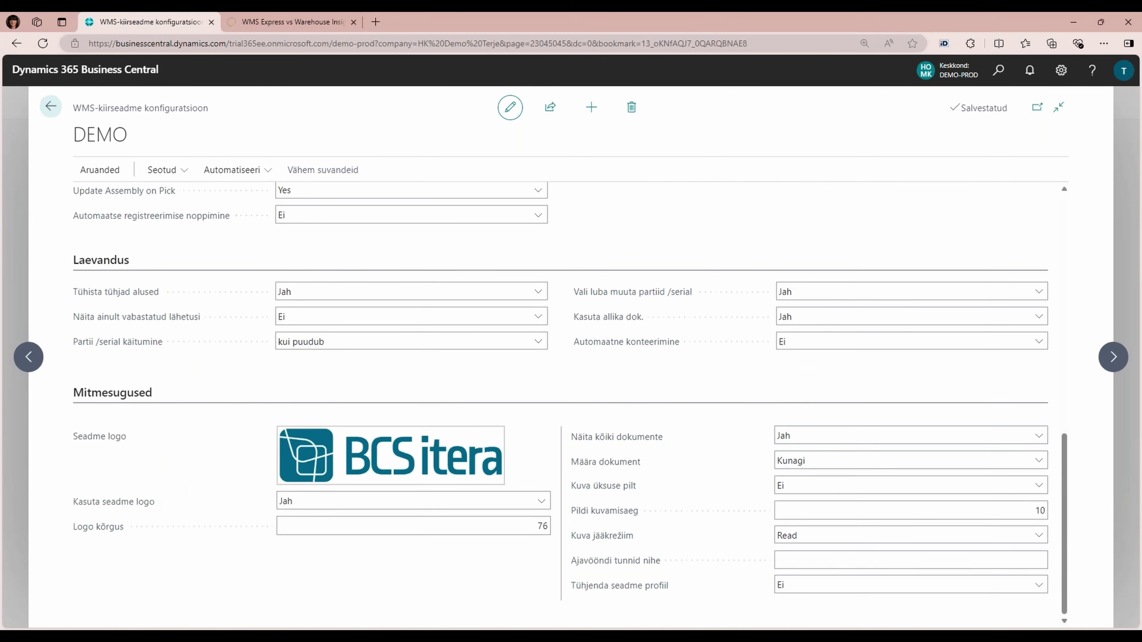
click(809, 507)
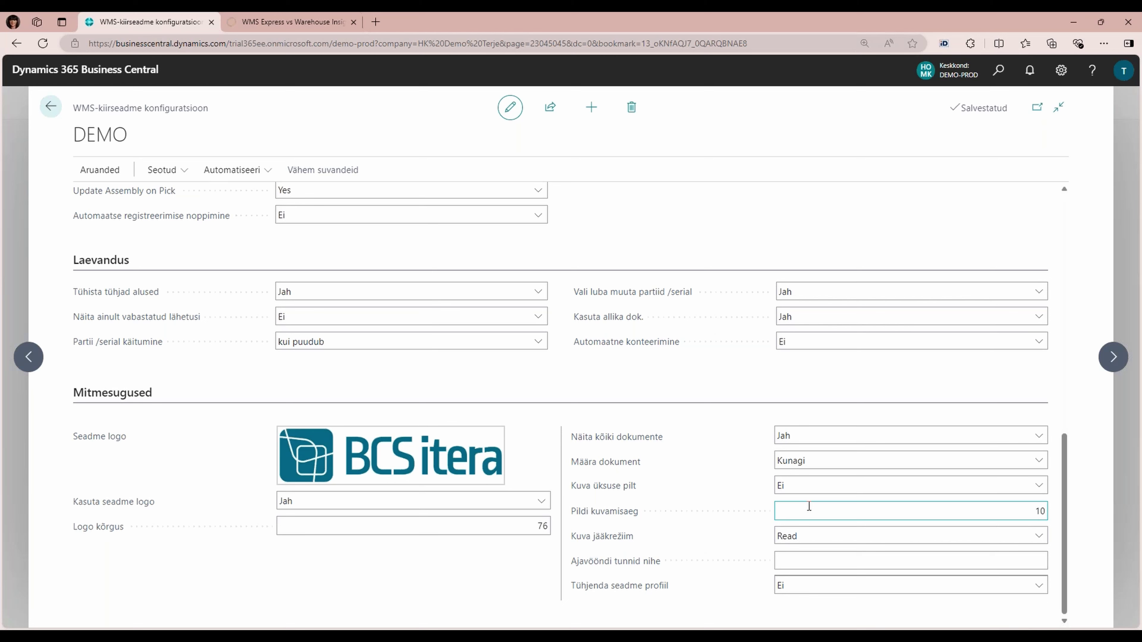
scroll(640, 382, up, 4)
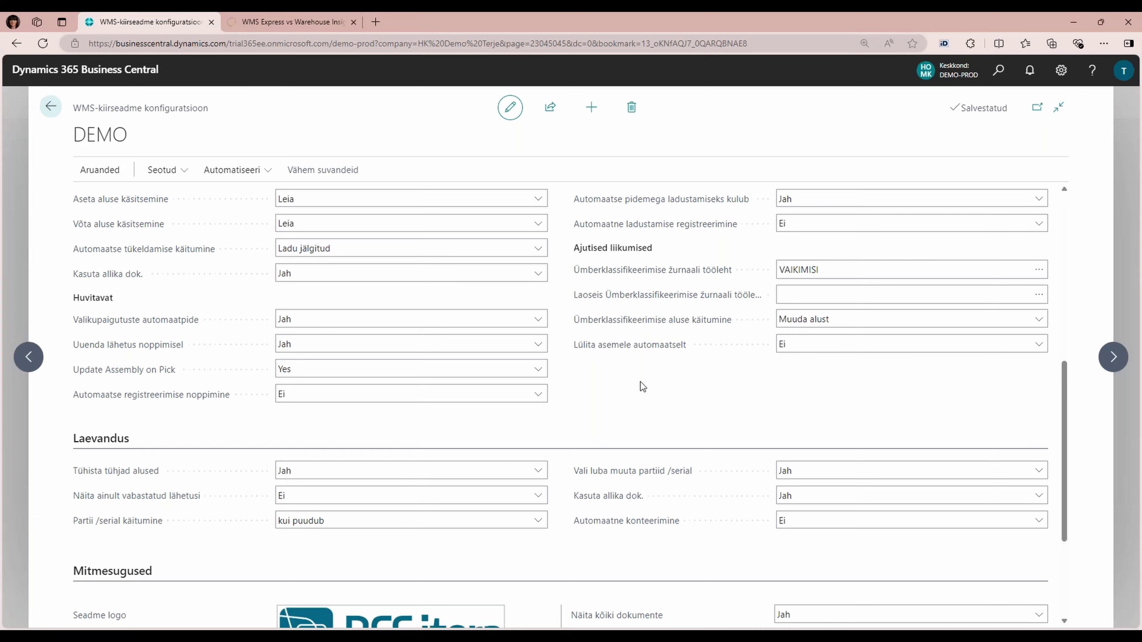
scroll(645, 302, up, 8)
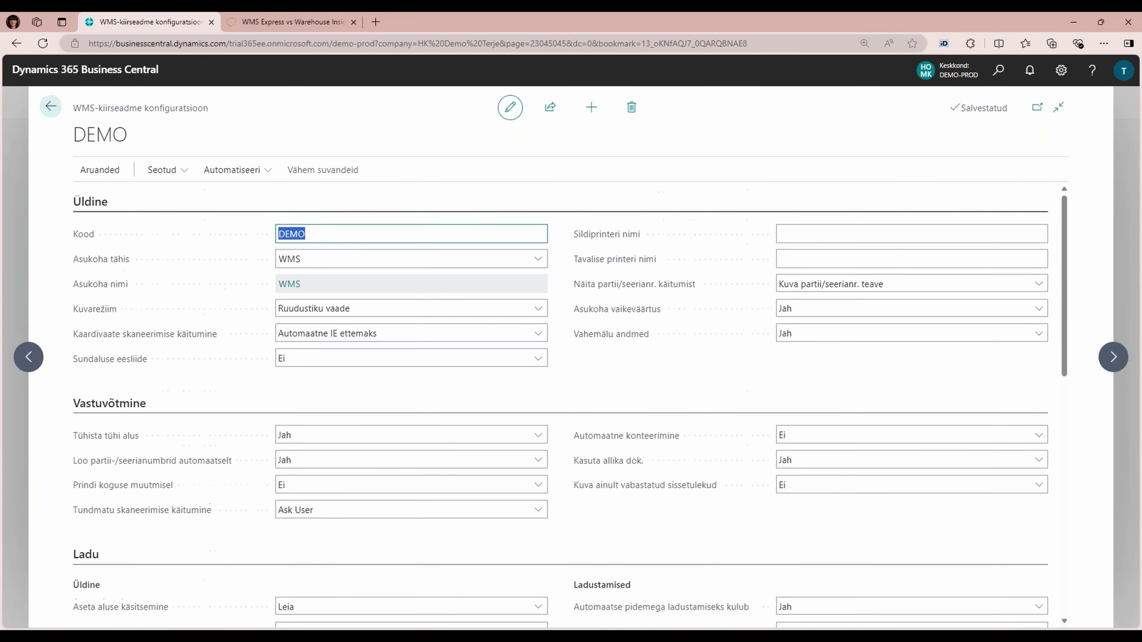
- Close the DEMO configuration card and switch to the webinar presentation in PowerPoint
click(51, 108)
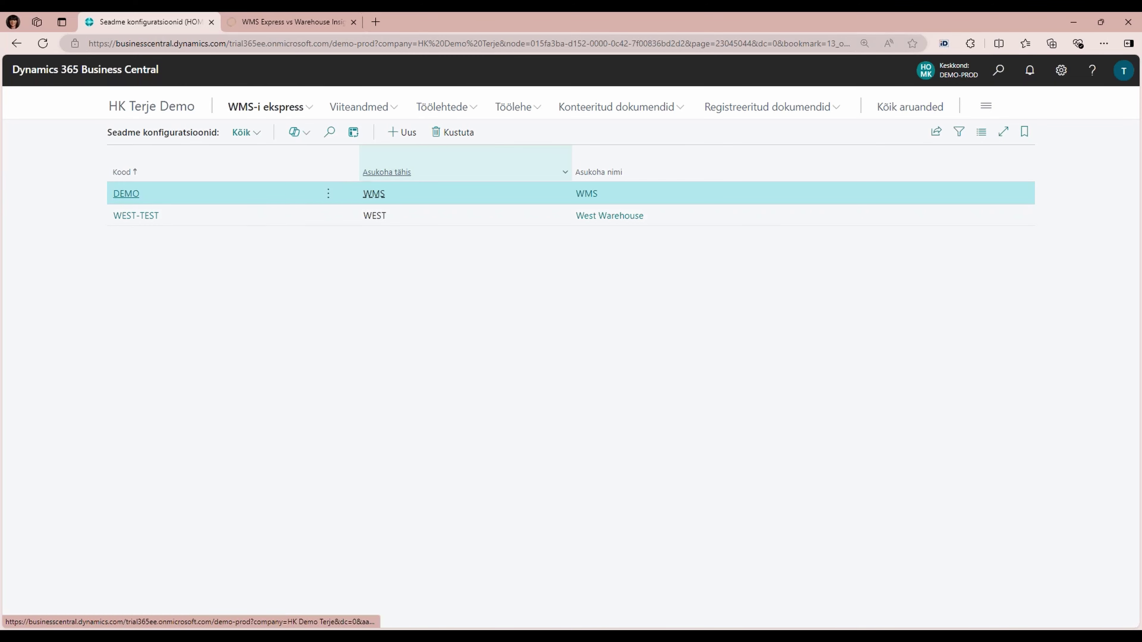
key(alt+Tab)
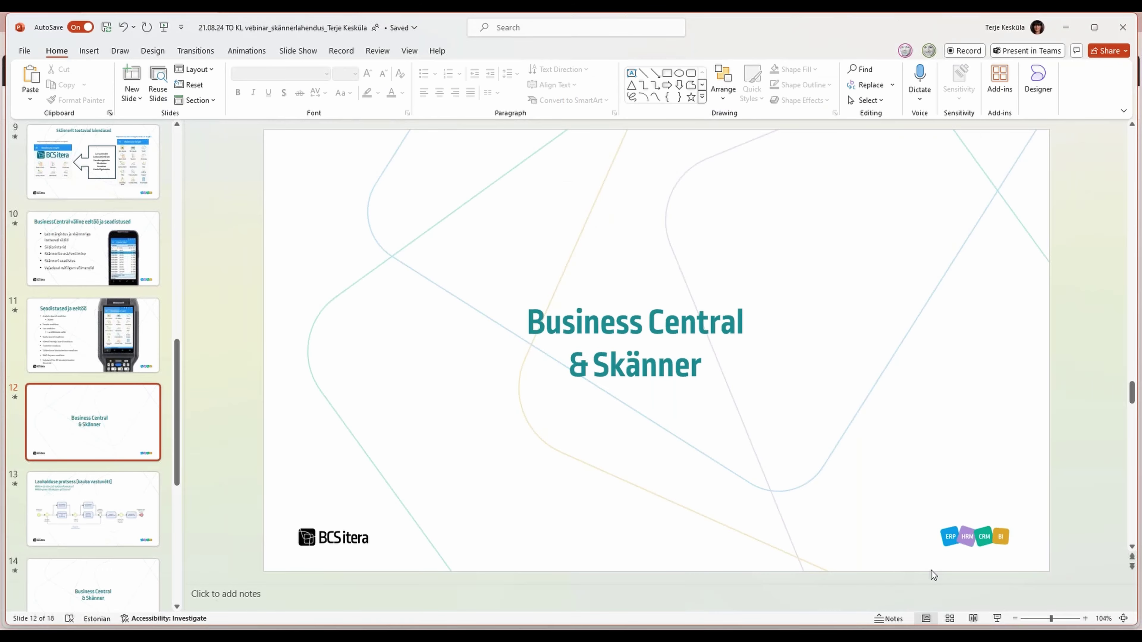